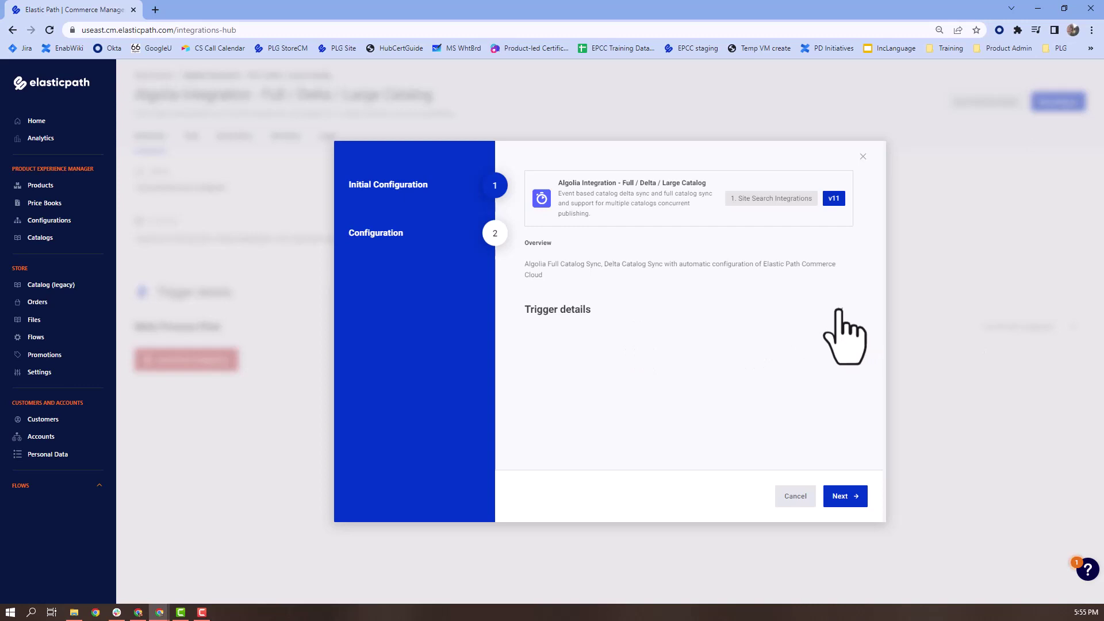
Proceed to the configuration stage and fill algolia_app_id with the Application ID copied from Algolia's API Keys settings
left_click(843, 495)
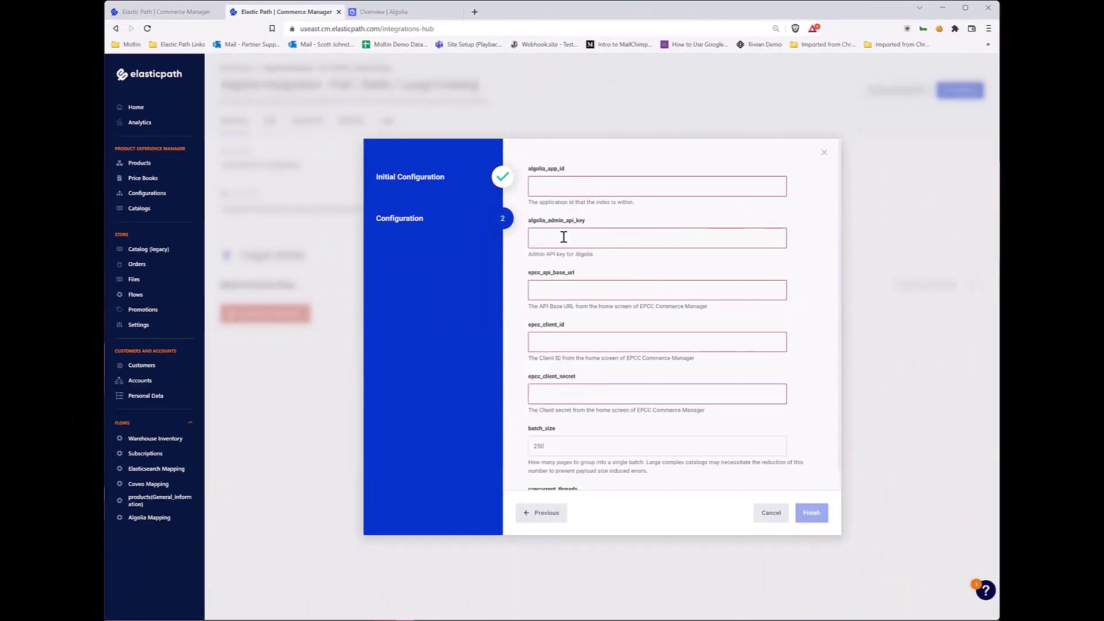
left_click(384, 11)
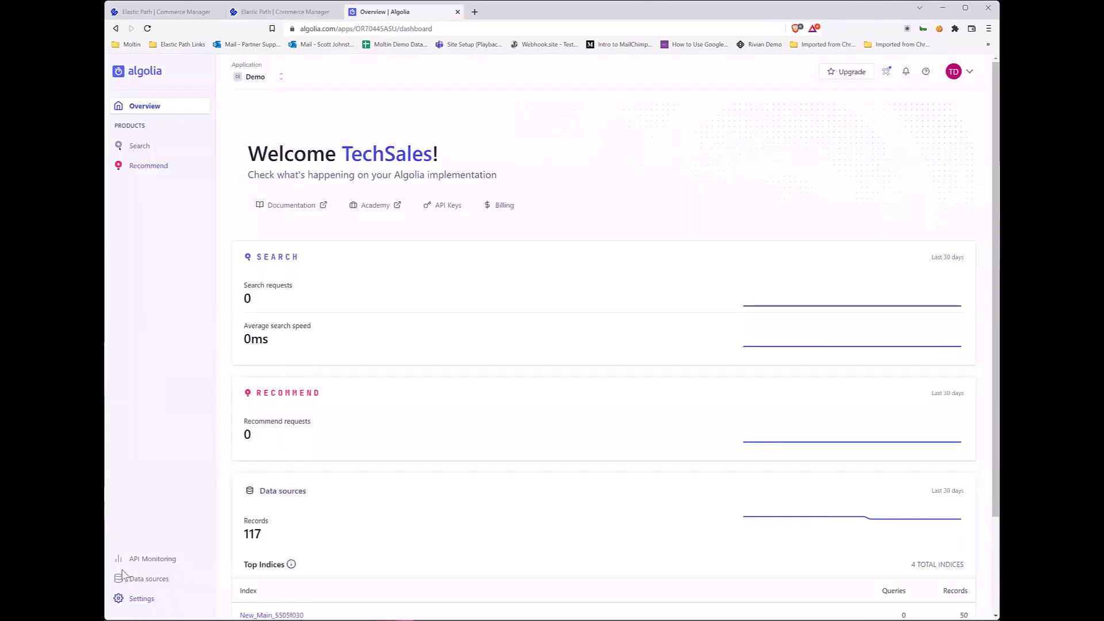
left_click(141, 600)
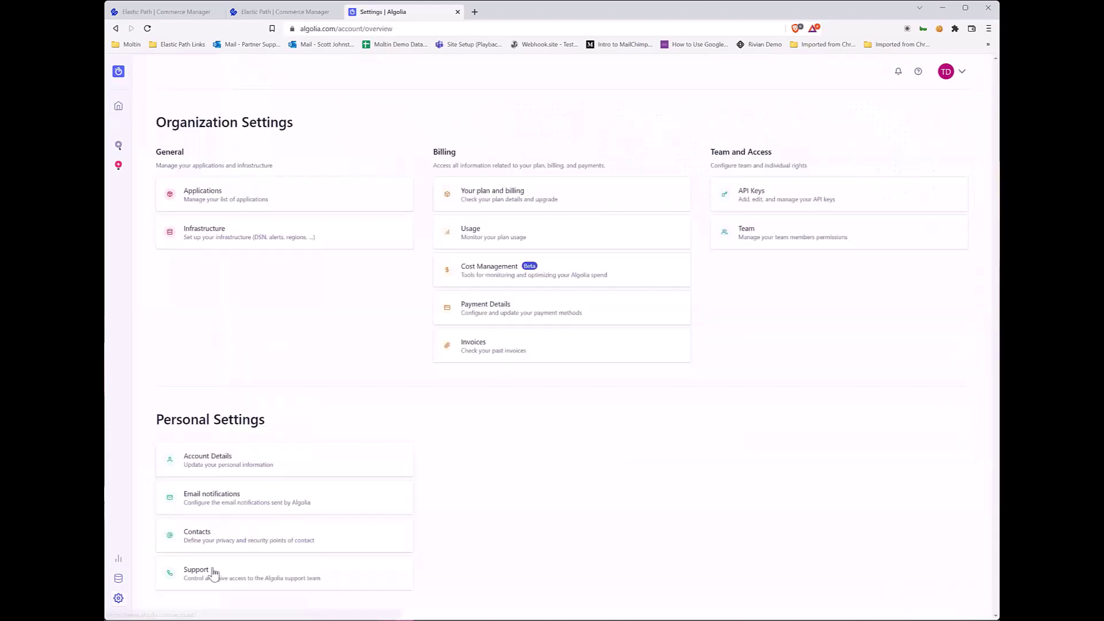
left_click(803, 197)
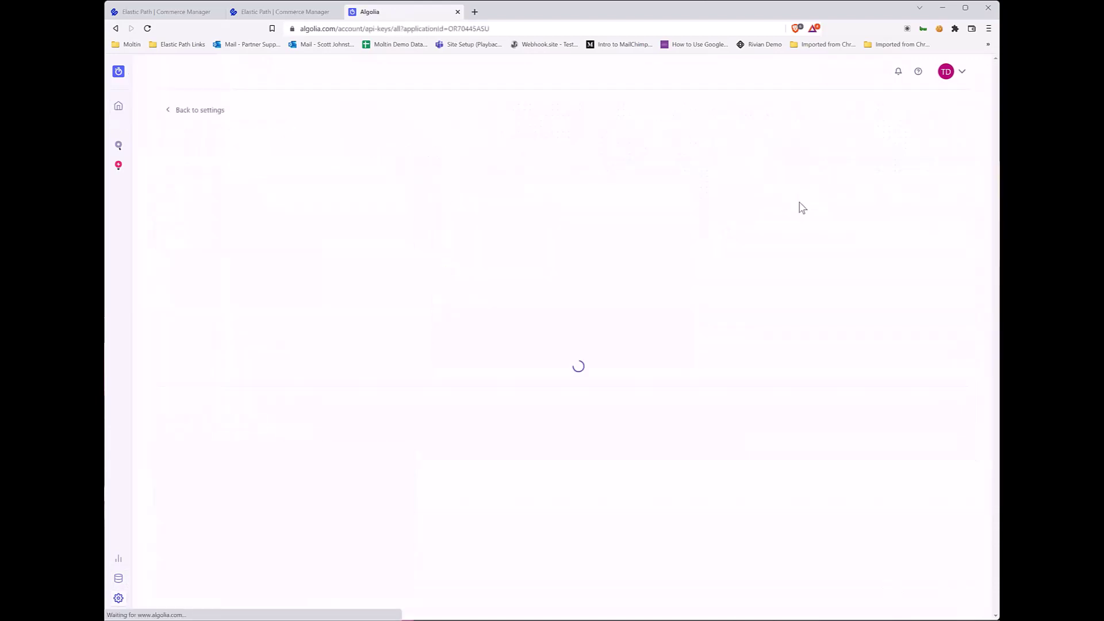
left_click(948, 202)
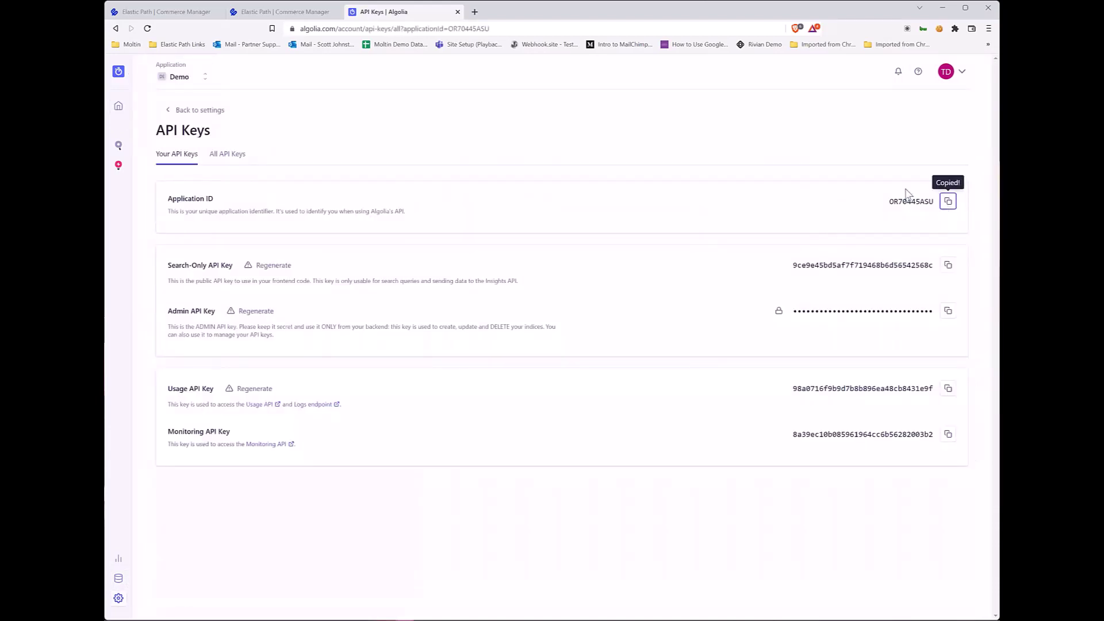
left_click(282, 12)
right_click(575, 188)
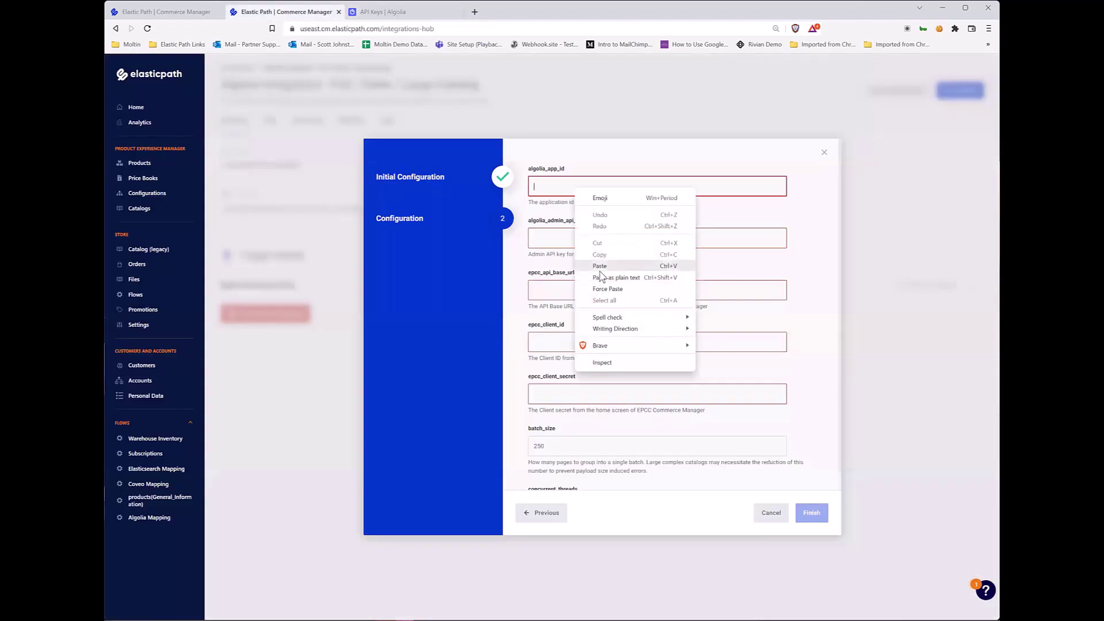
left_click(600, 266)
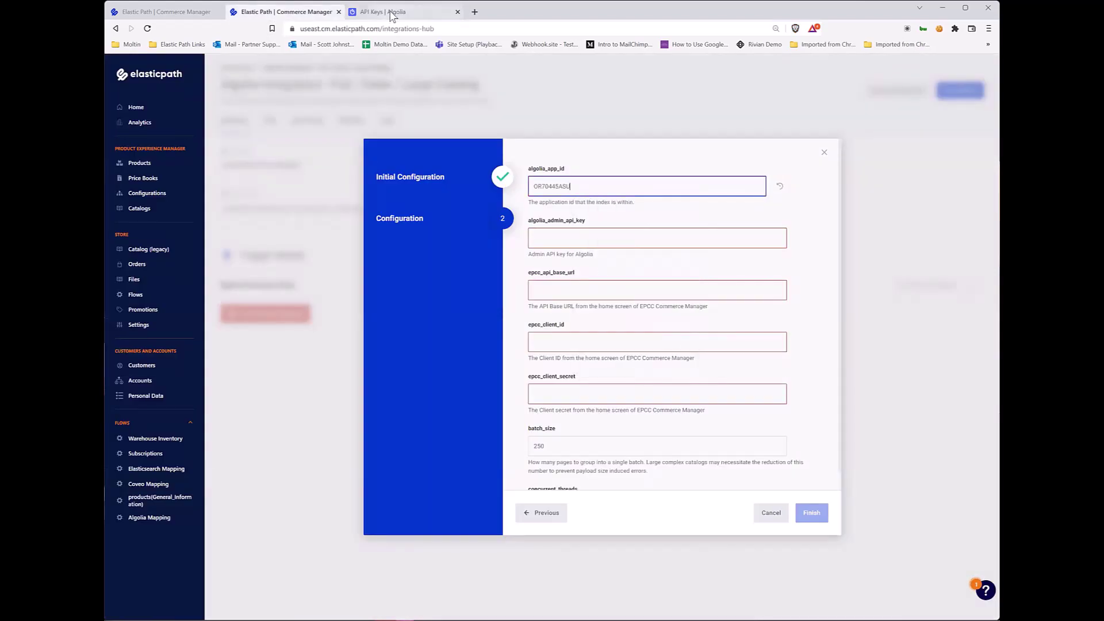
Copy the Admin API Key from Algolia into the algolia_admin_api_key field of the Elastic Path integration configuration
left_click(389, 11)
left_click(949, 310)
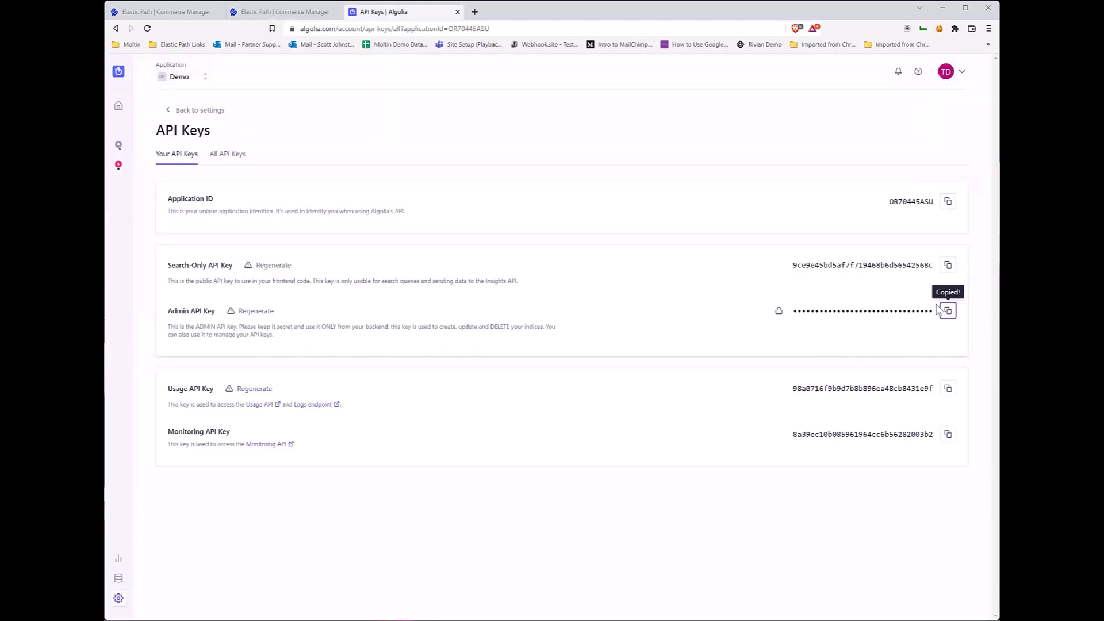
left_click(282, 11)
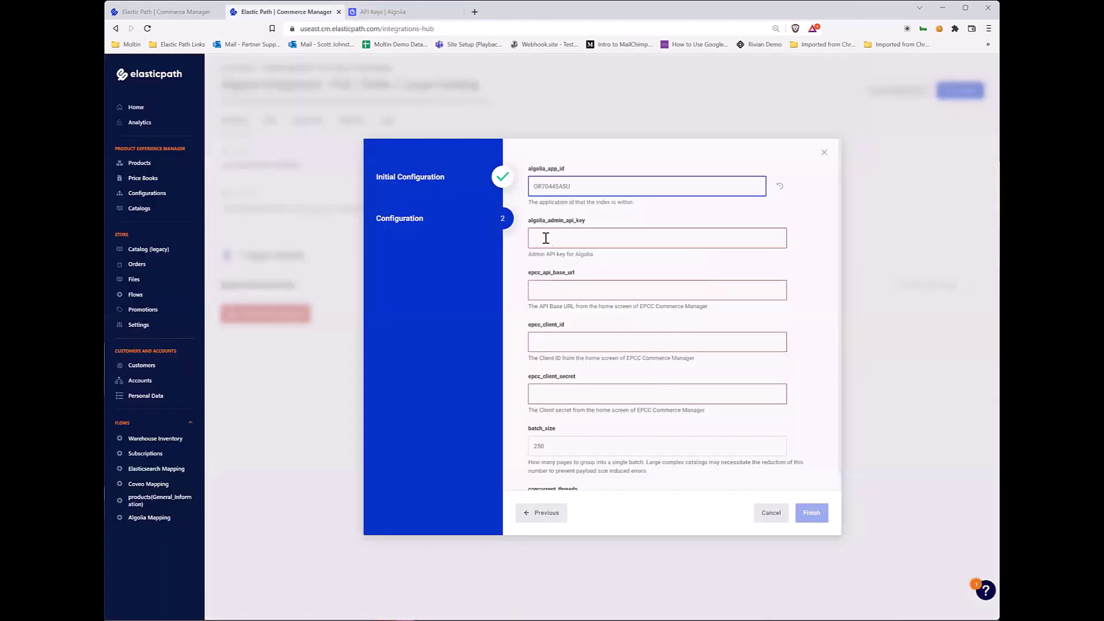
right_click(546, 238)
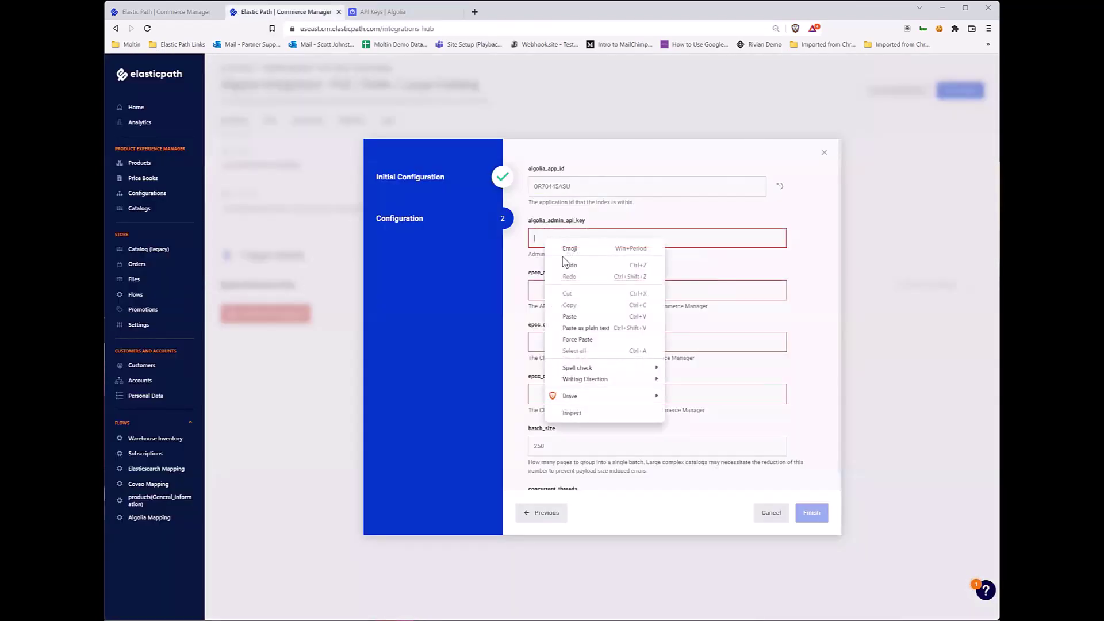
left_click(575, 316)
left_click(555, 289)
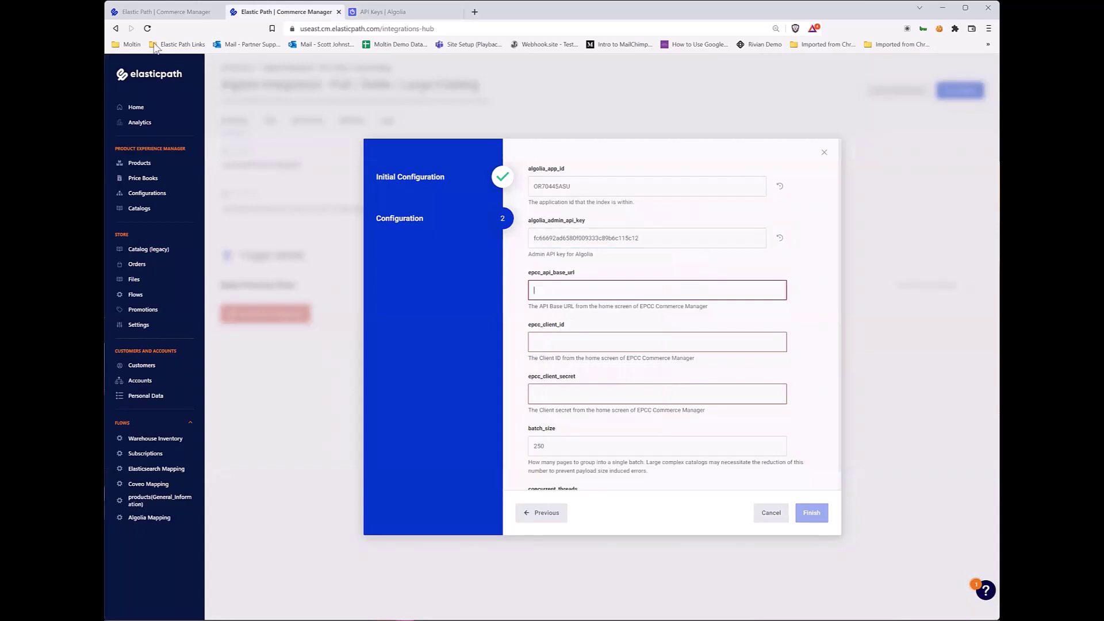
left_click(164, 13)
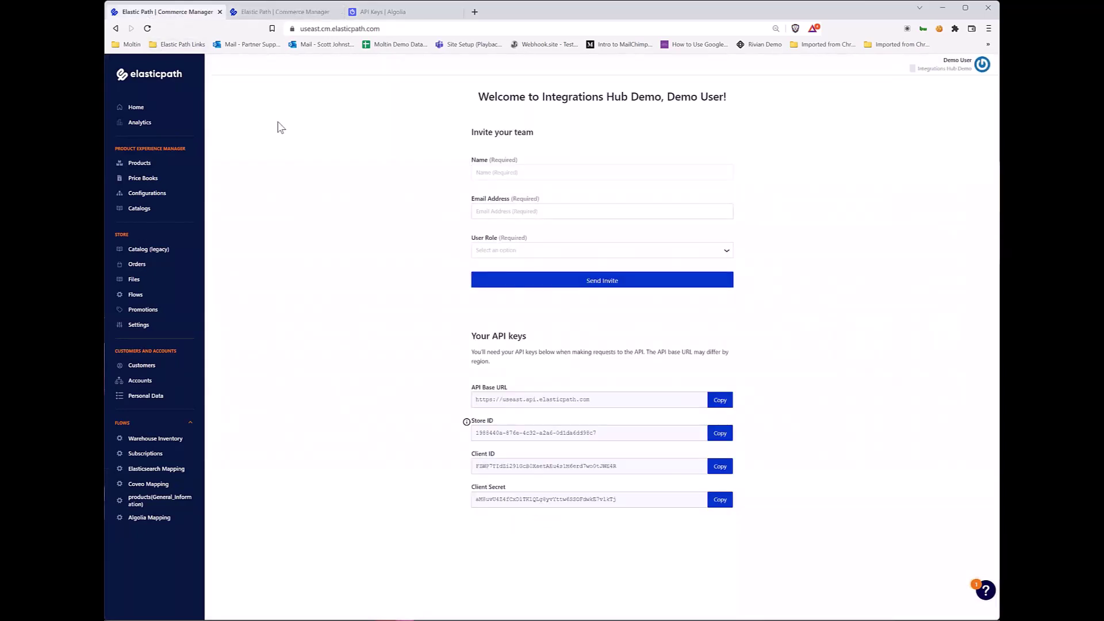
left_click(720, 401)
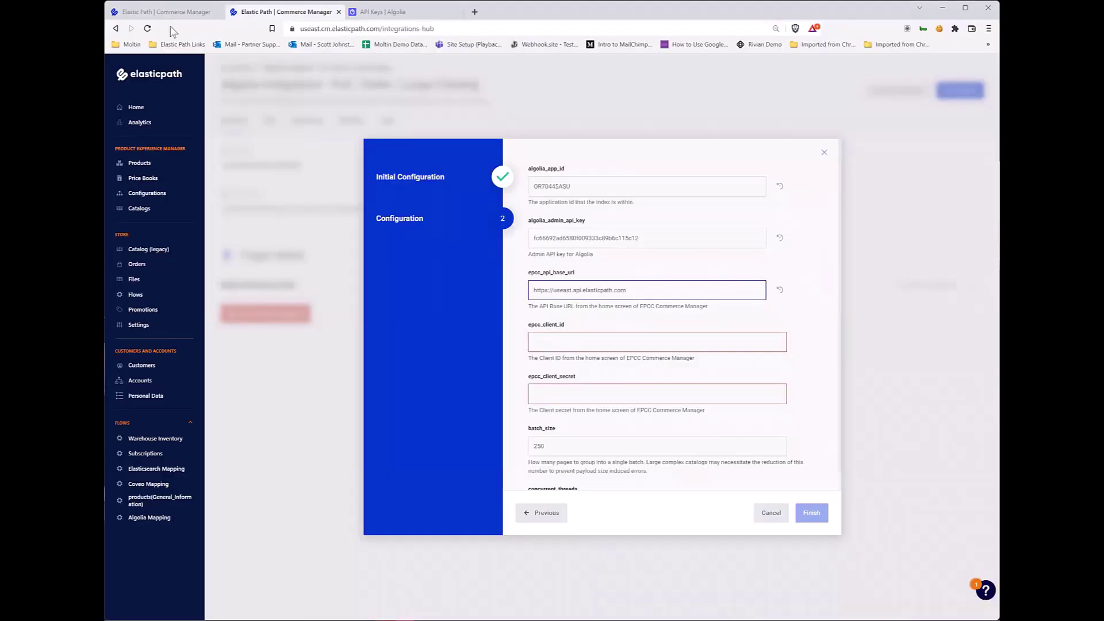
Fill epcc_client_id with the Client ID copied from the Commerce Manager home page
left_click(533, 340)
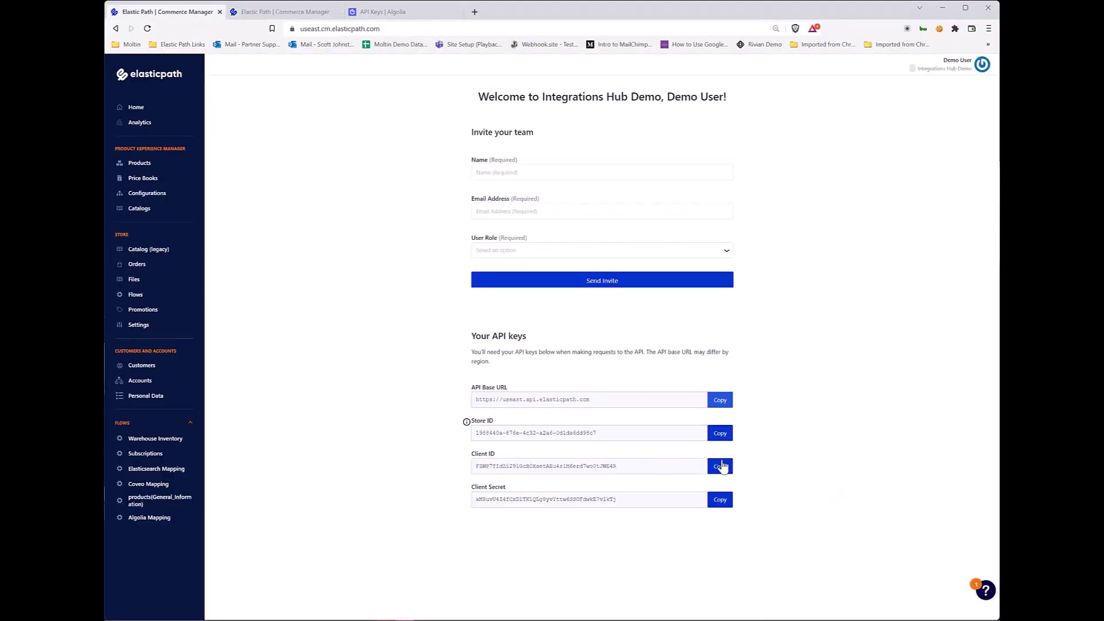
left_click(720, 467)
left_click(281, 15)
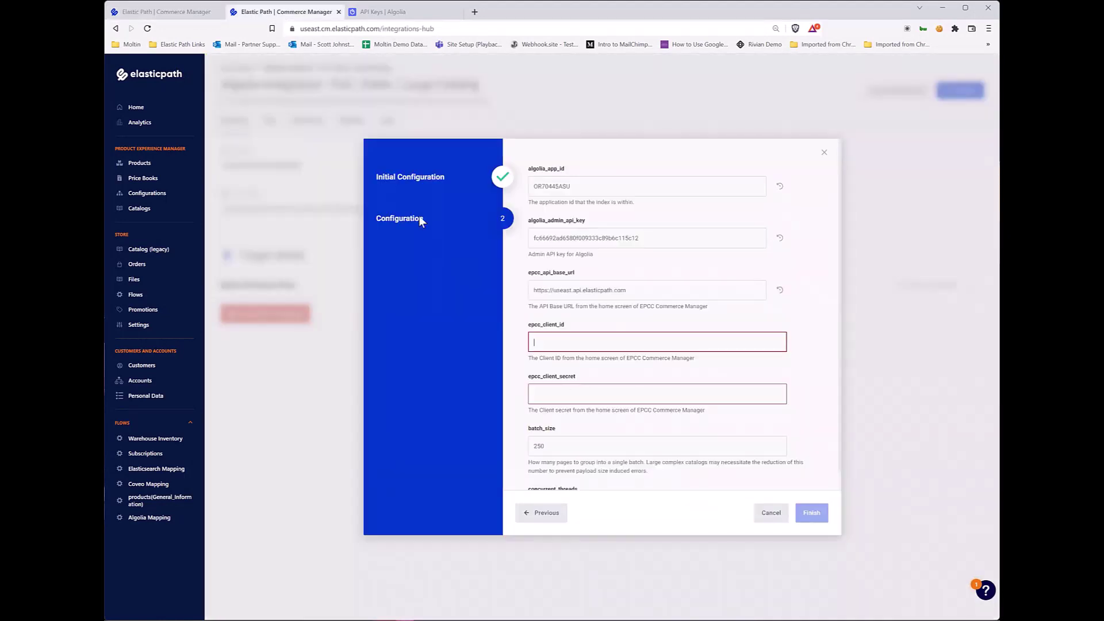
key("ctrl+v")
Fill epcc_client_secret with the Client Secret from the Commerce Manager home page and finish the integration configuration
left_click(166, 13)
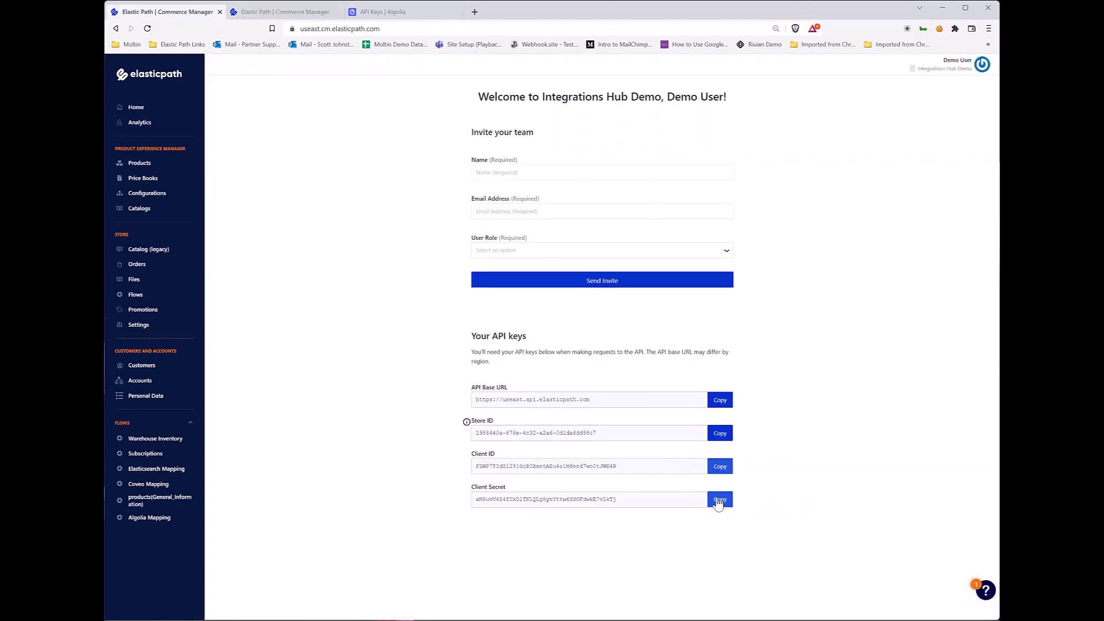
left_click(719, 500)
left_click(269, 13)
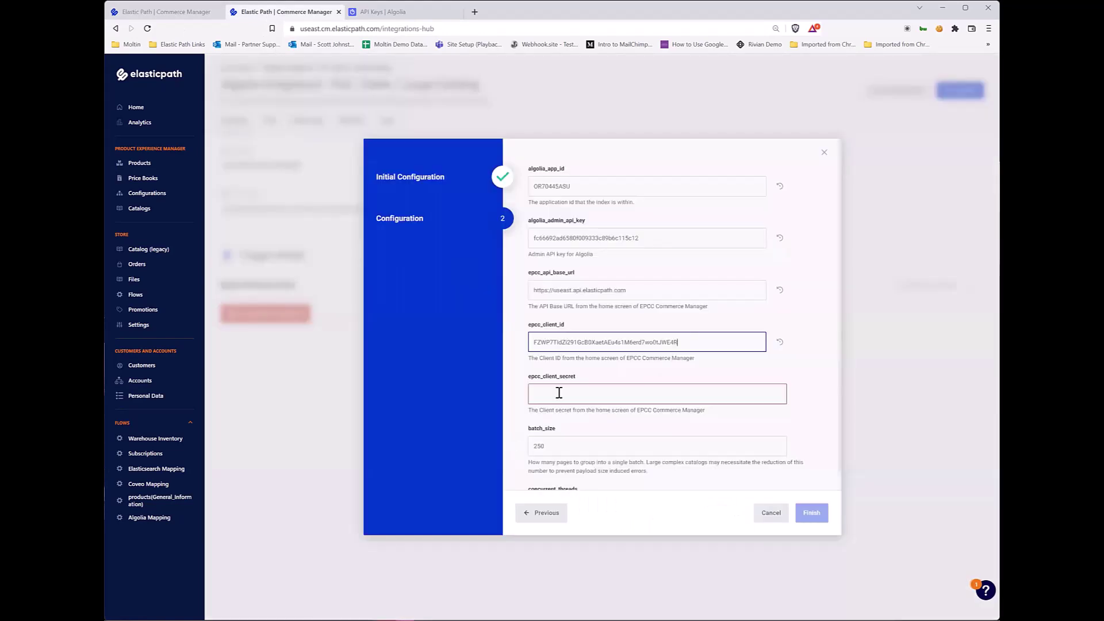
left_click(544, 375)
key("ctrl+v")
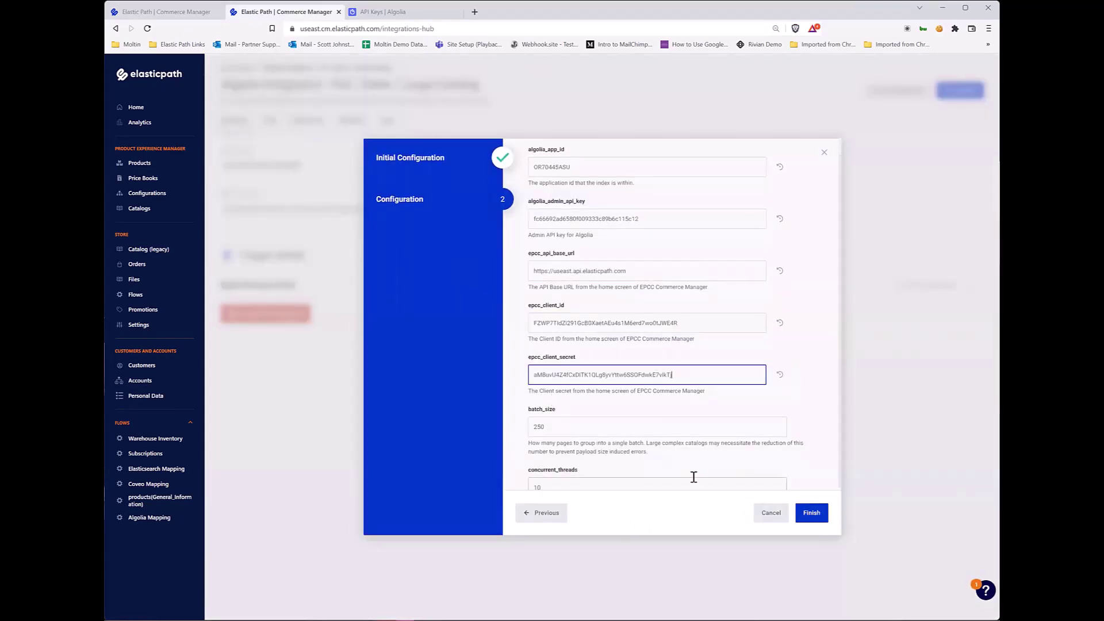
scroll(553, 403, "down", 1)
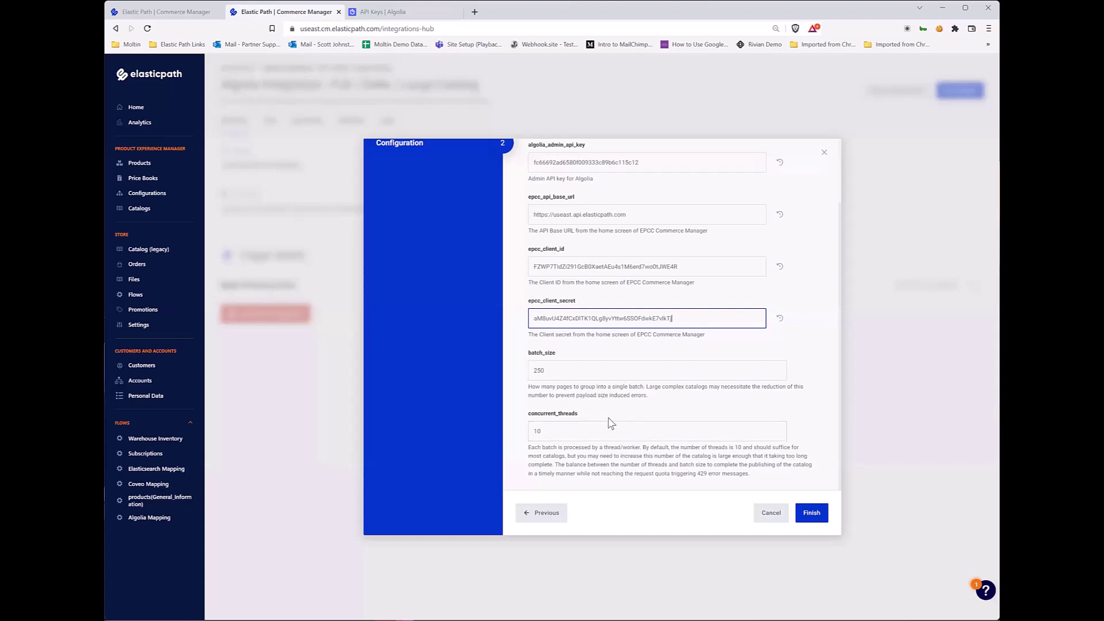
left_click(806, 514)
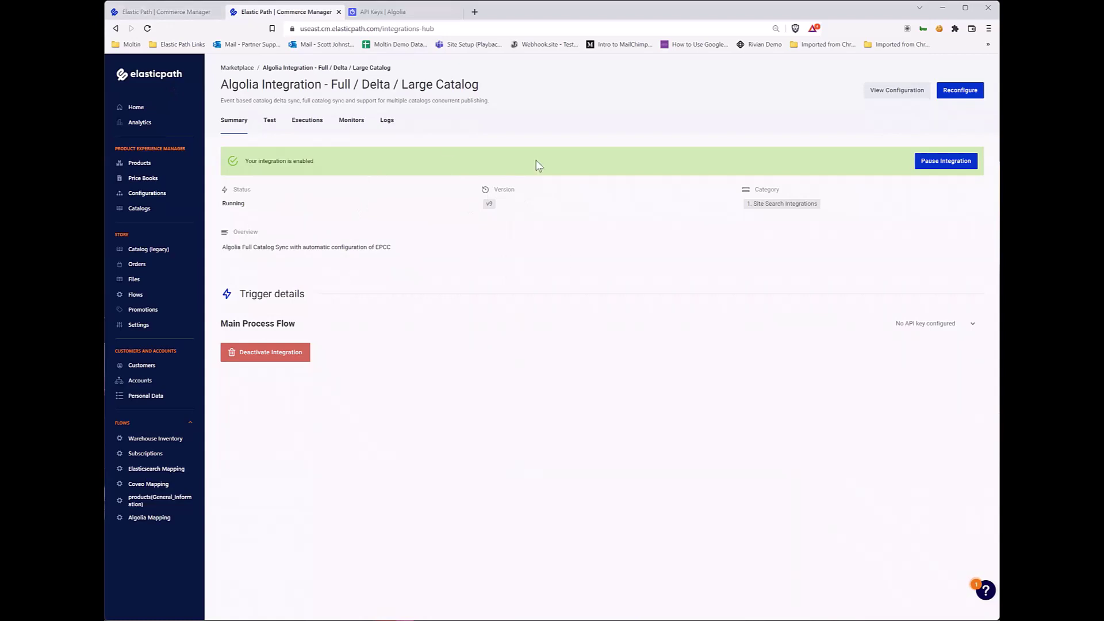
Open the store's webhook settings to check the EPCC Algolia Integration webhook
left_click(156, 12)
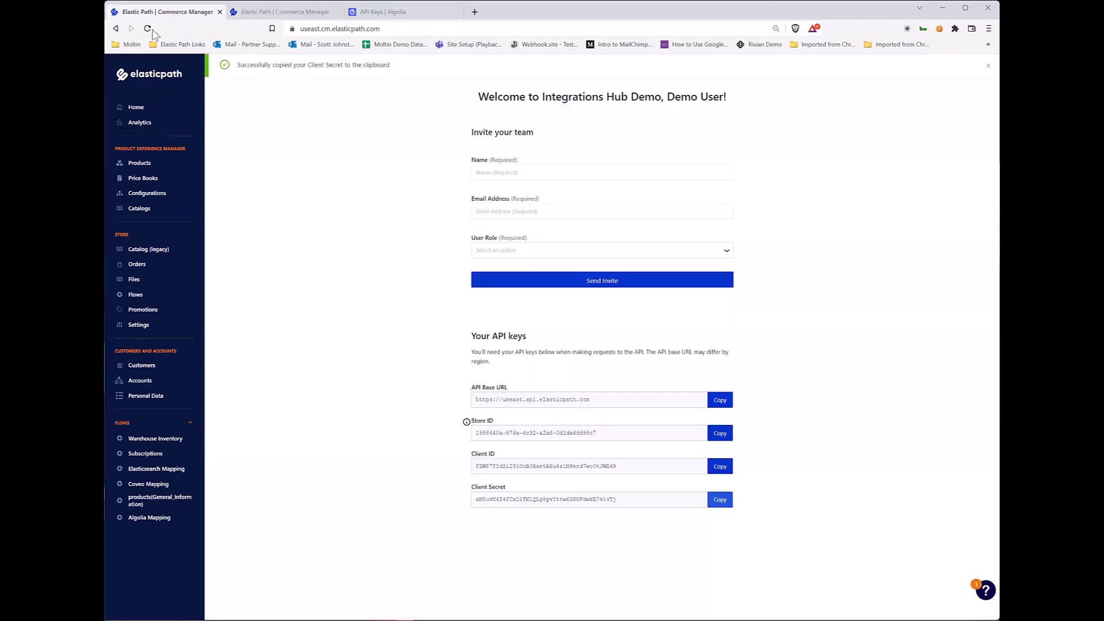
left_click(139, 325)
left_click(332, 114)
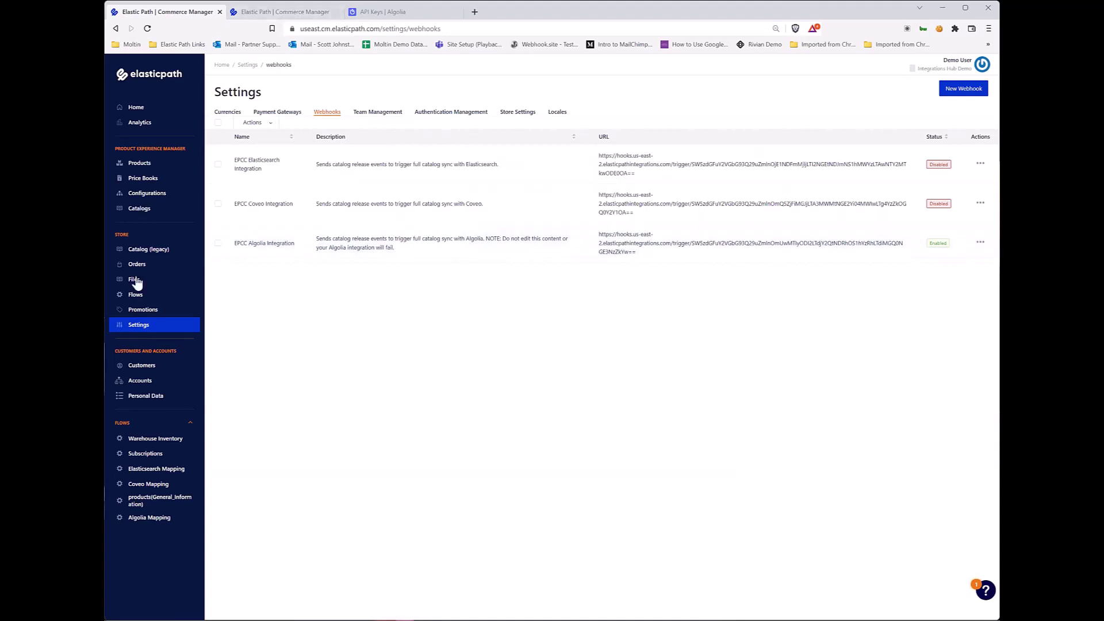
Open the New_Main catalog for editing and publish it
left_click(140, 210)
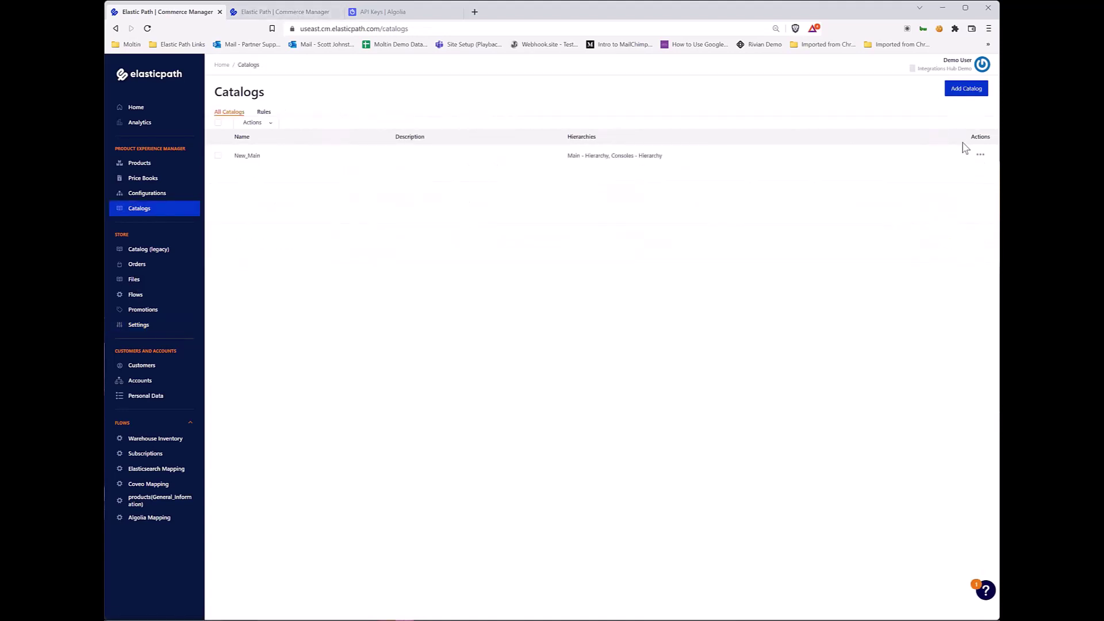
left_click(967, 160)
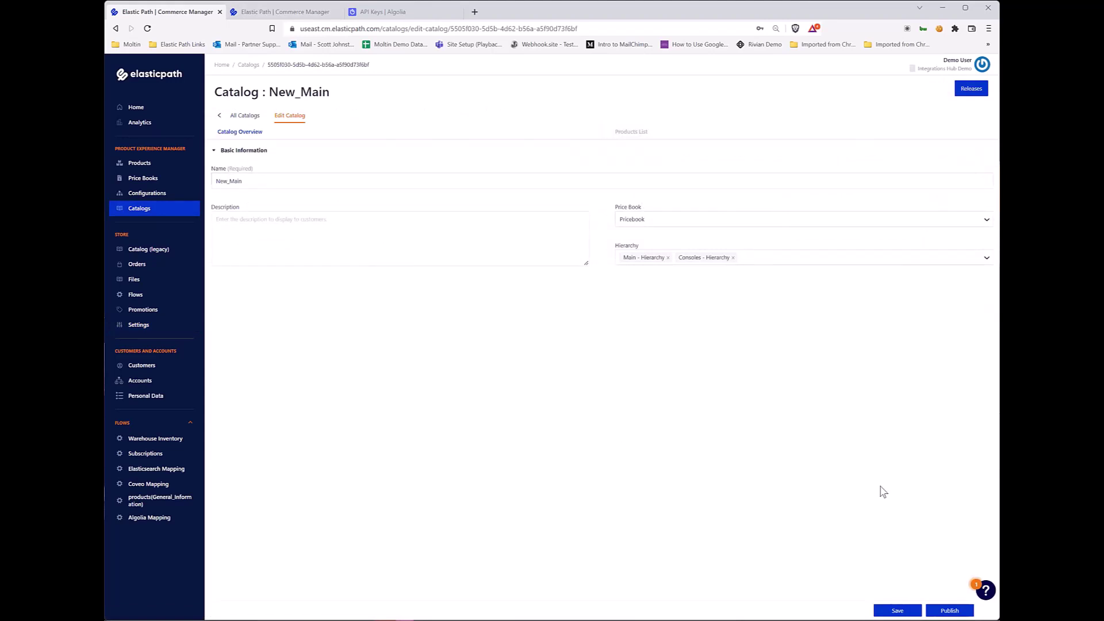
left_click(943, 610)
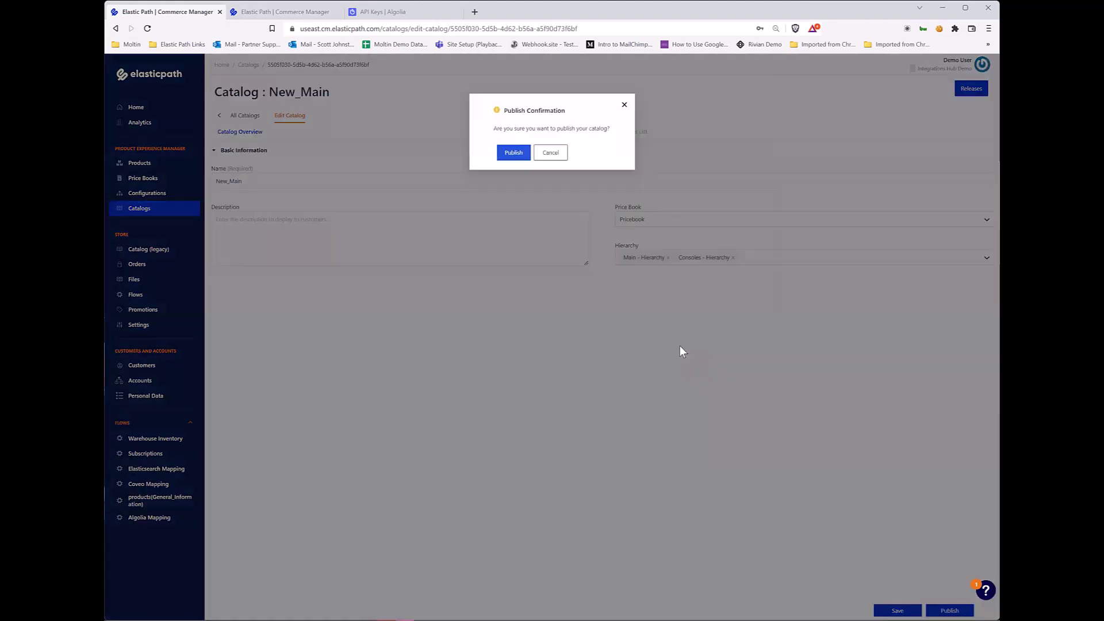
left_click(512, 153)
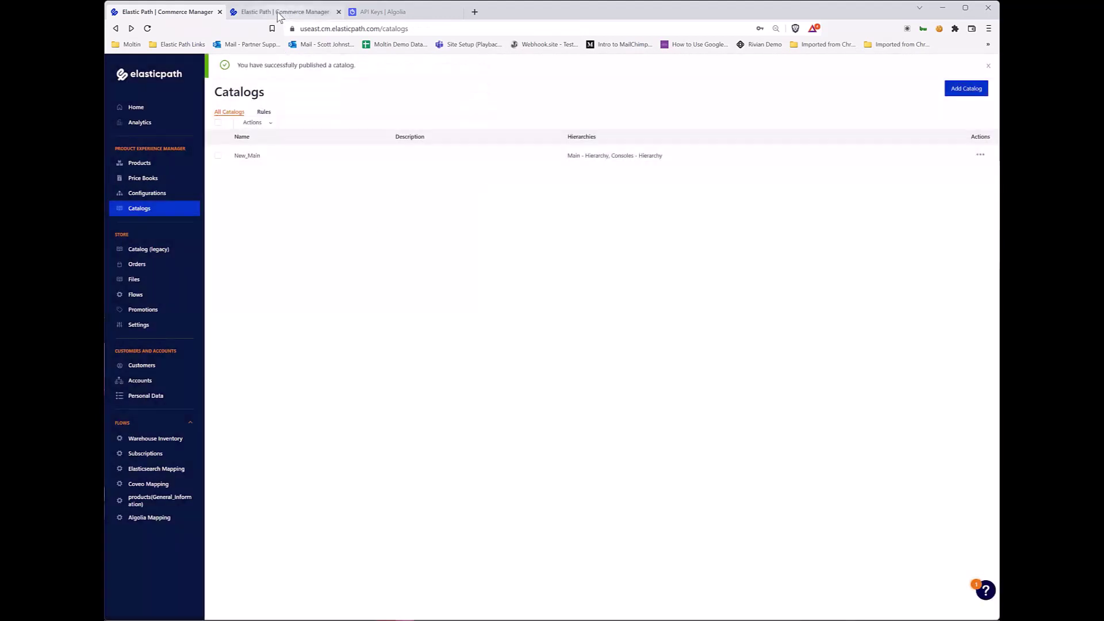
Open the Algolia integration's executions and examine the logs of the 11:18:58 and 11:20:02 runs
left_click(285, 13)
left_click(307, 123)
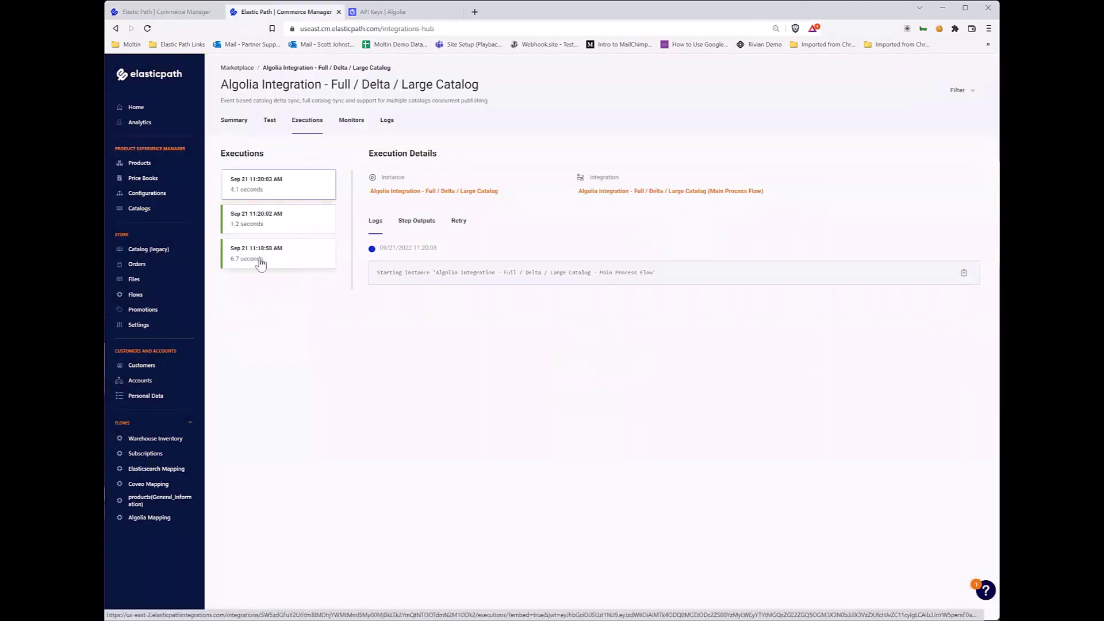
left_click(261, 263)
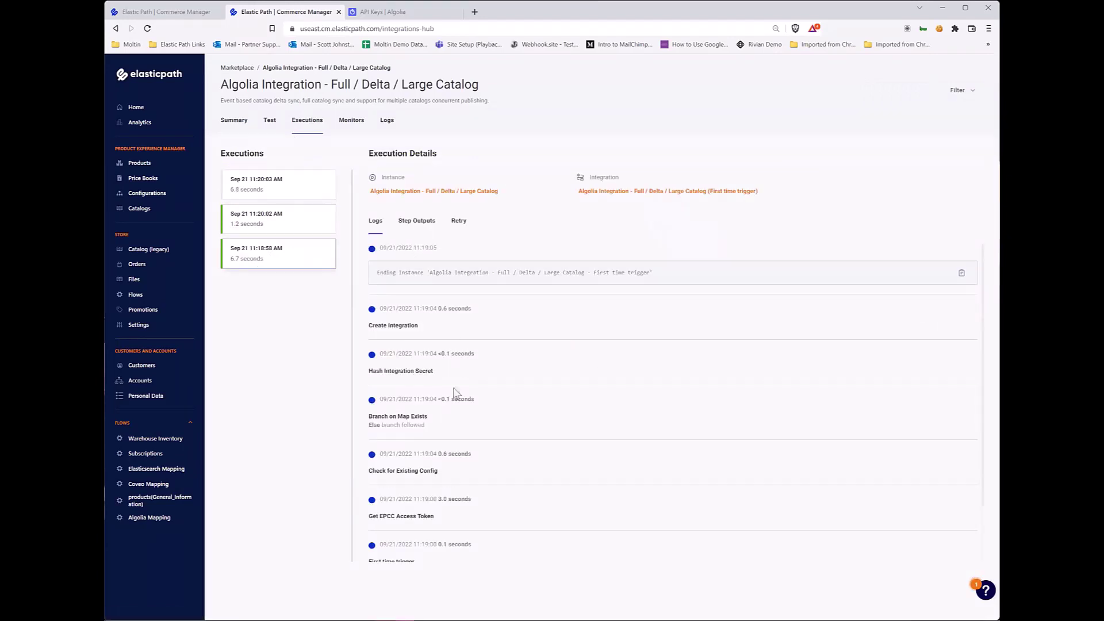
left_click_drag(419, 327, 374, 325)
left_click(258, 293)
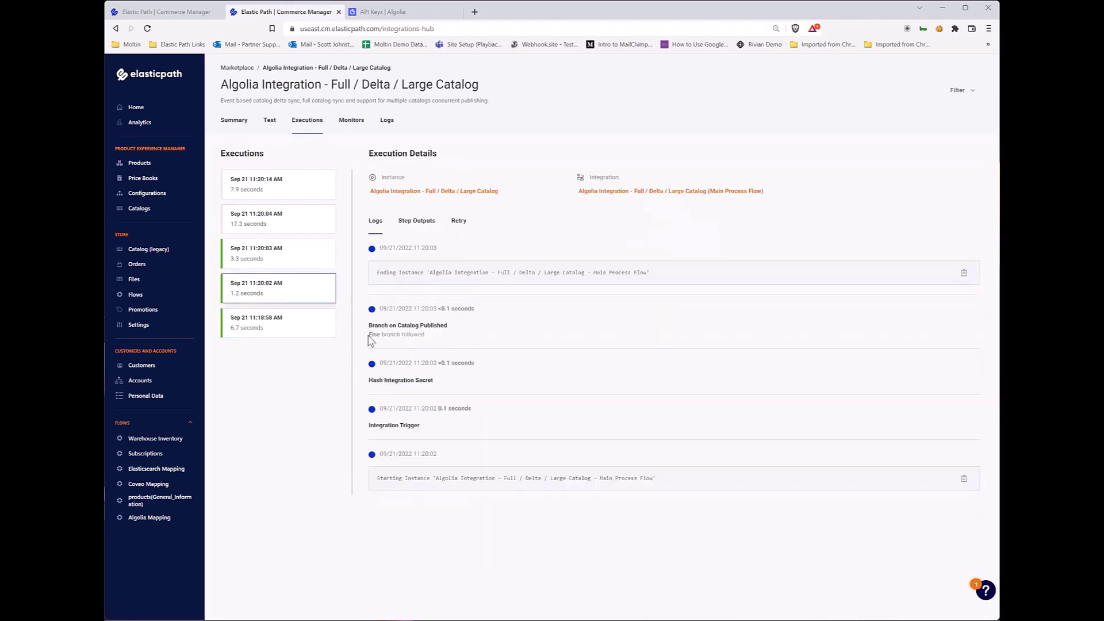
triple_click(421, 340)
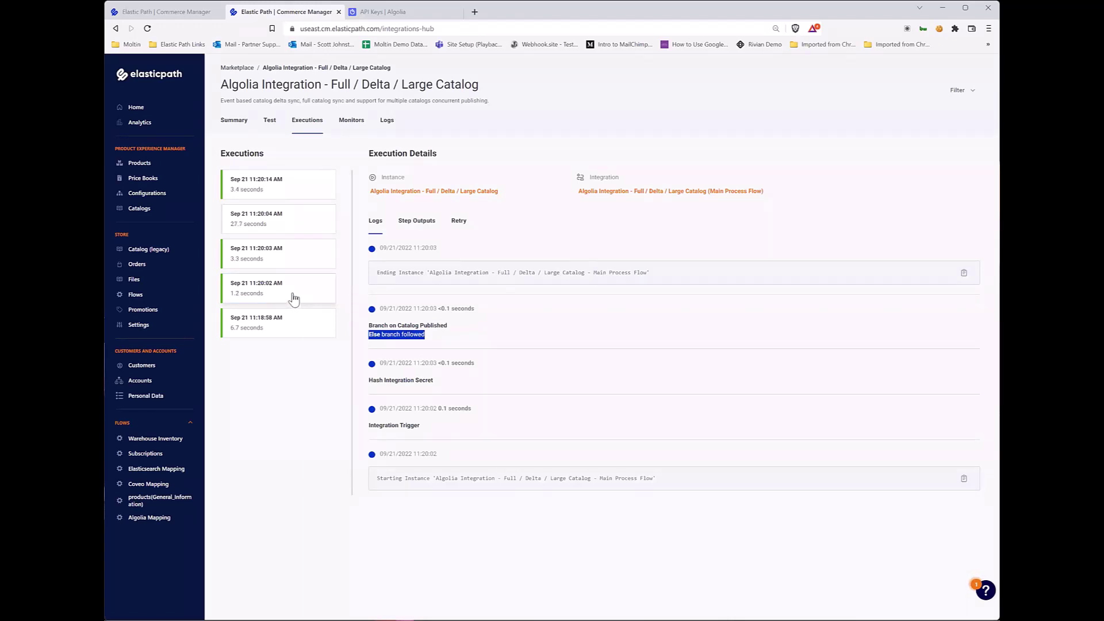
Examine the execution logs of the 11:20:03, 11:20:04 and 11:20:14 runs, returning to the 11:20:04 run
left_click(265, 260)
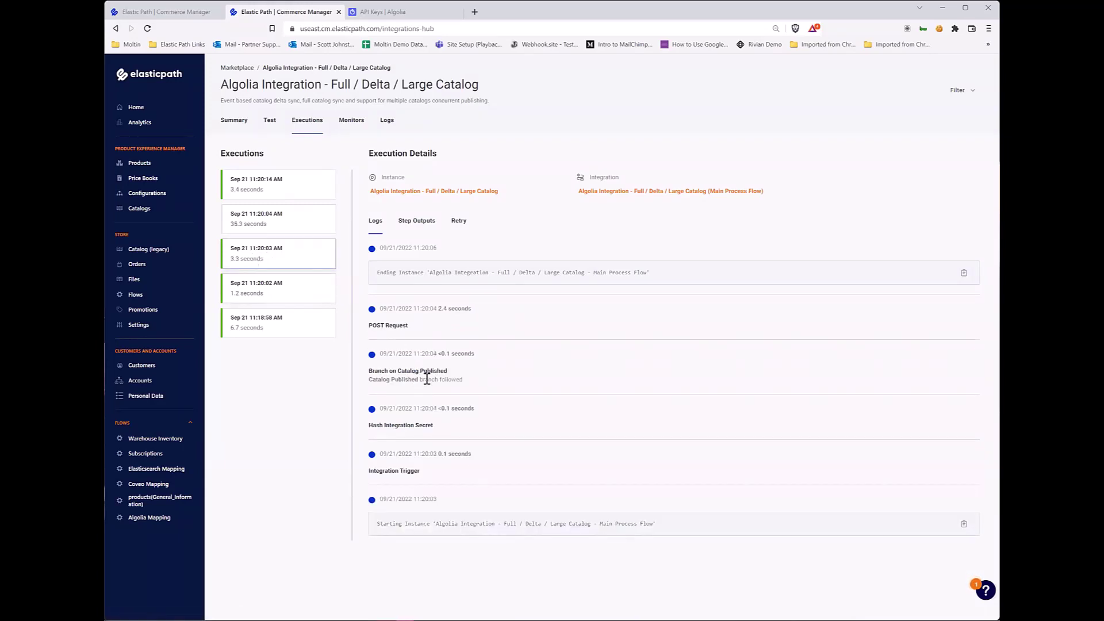
left_click_drag(427, 379, 369, 379)
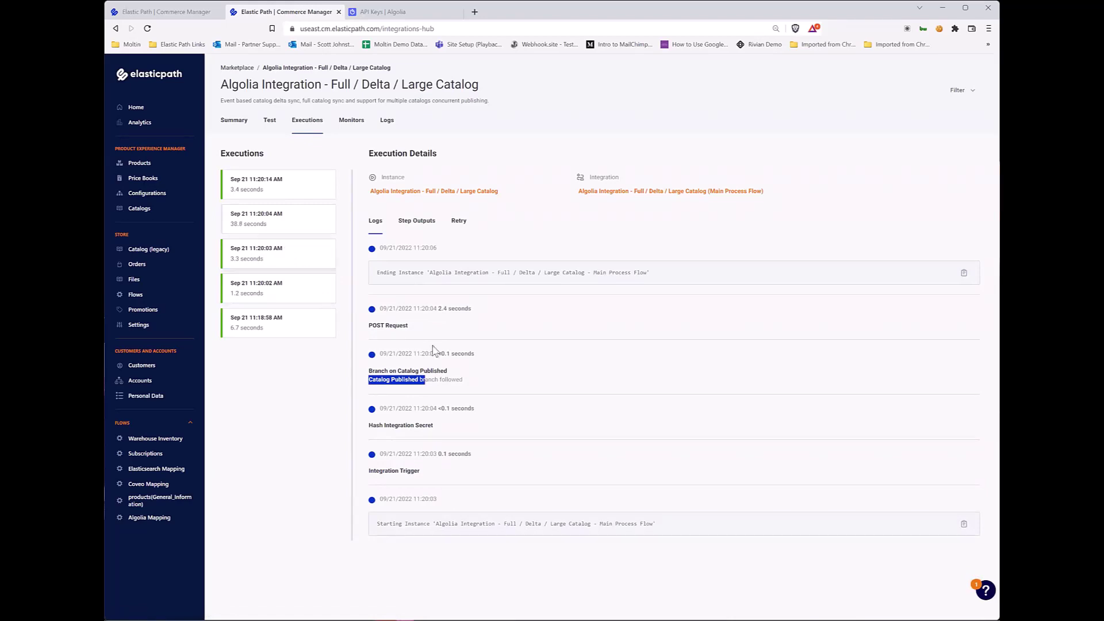
left_click(283, 228)
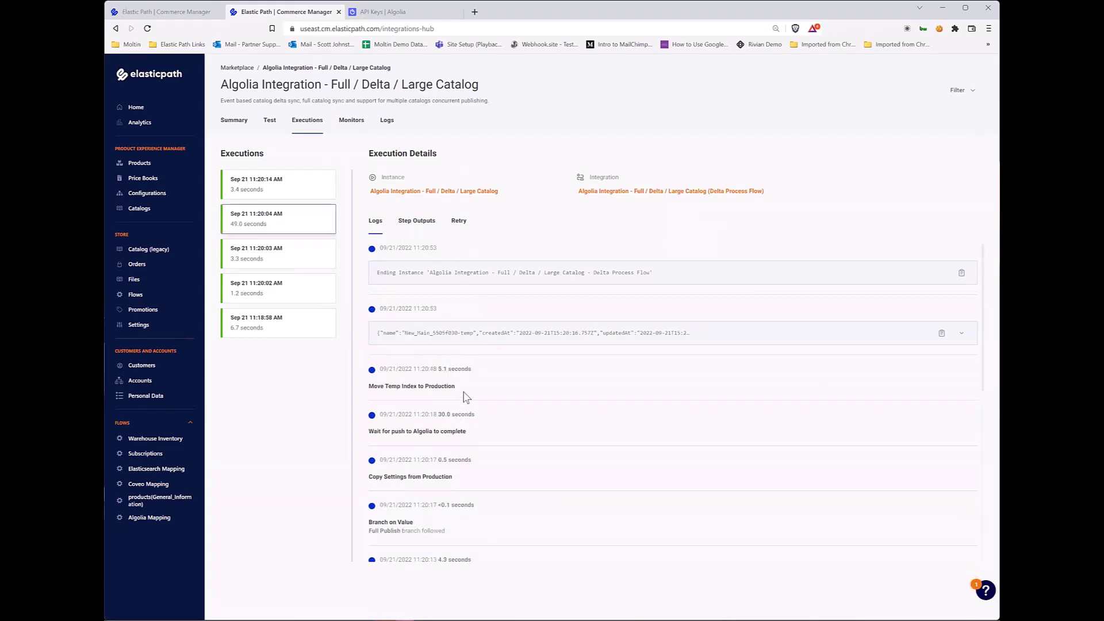
left_click(245, 198)
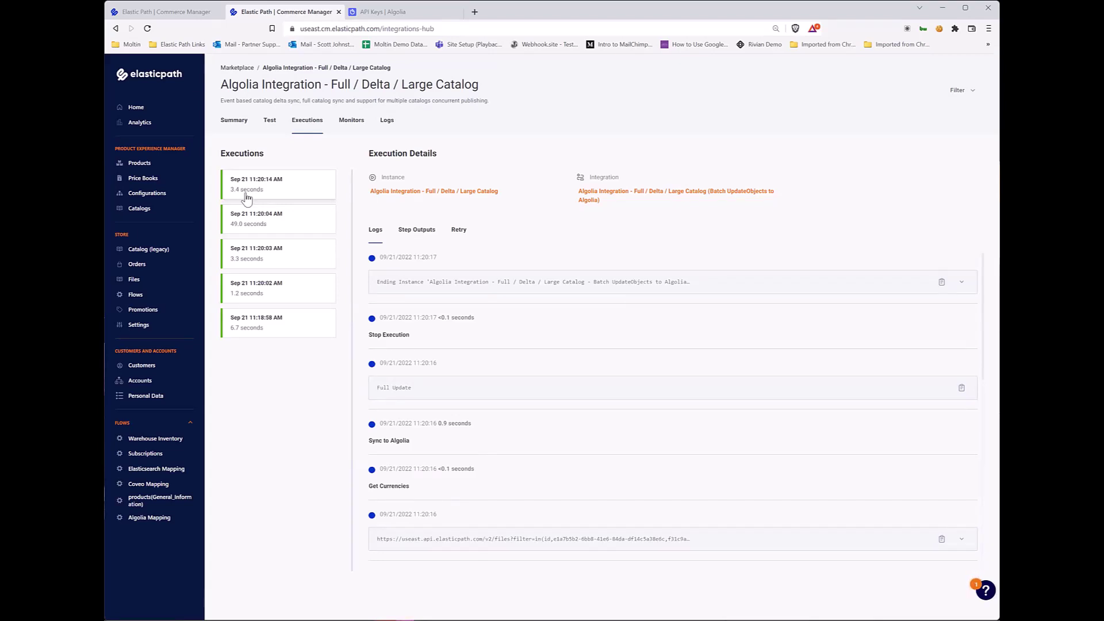
left_click(261, 230)
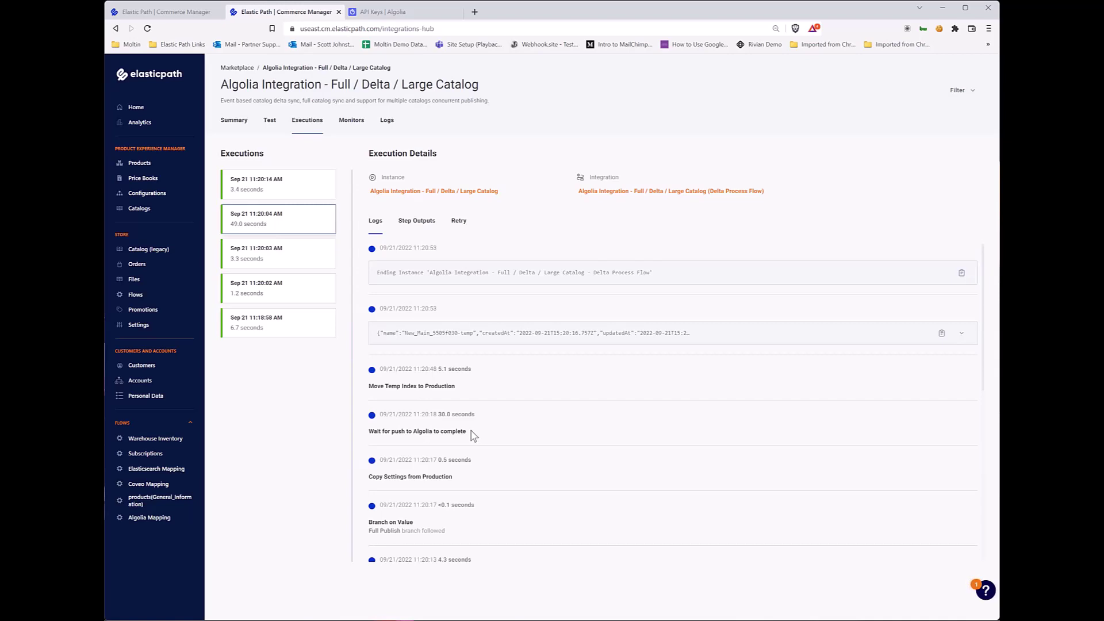
Highlight the Copy Settings from Production log entry and open the New_Main_5505f030 index from the Algolia dashboard overview
triple_click(366, 482)
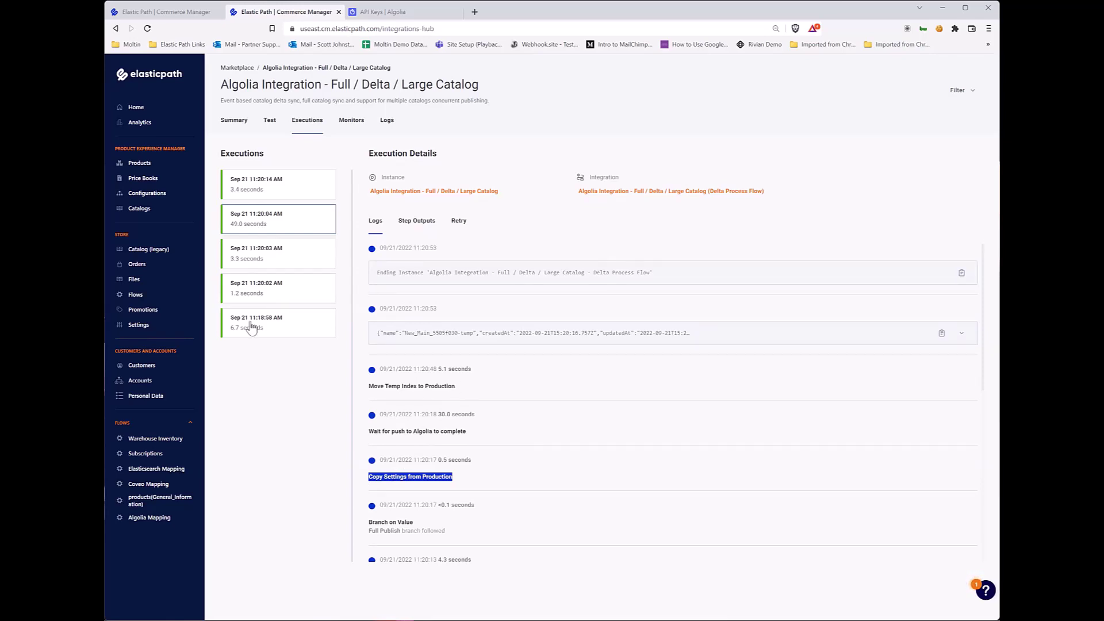
left_click(382, 13)
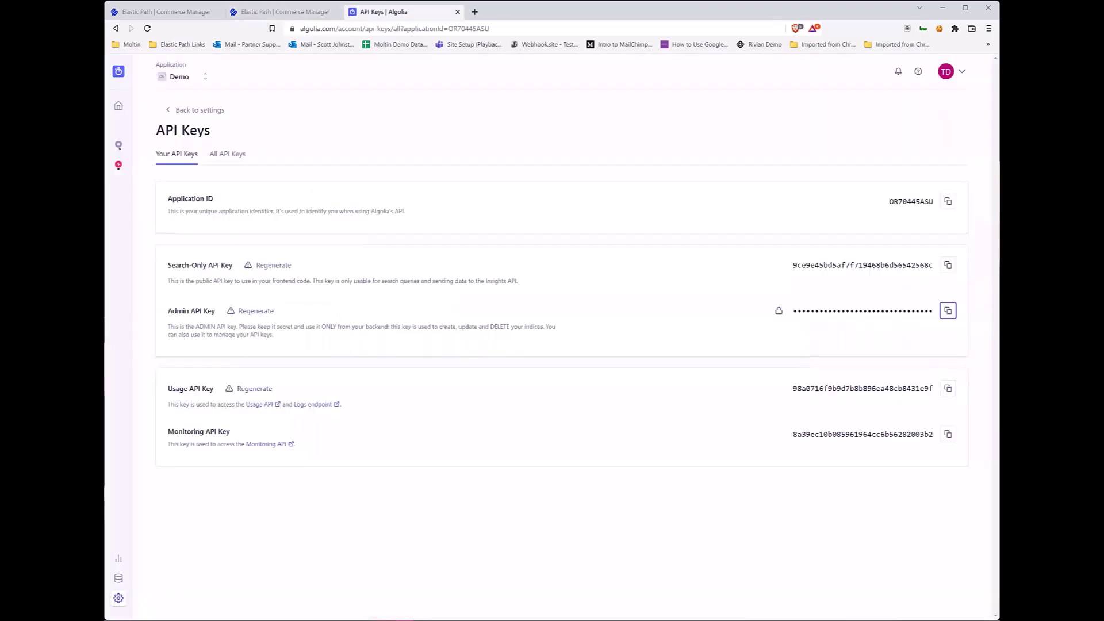
left_click(119, 105)
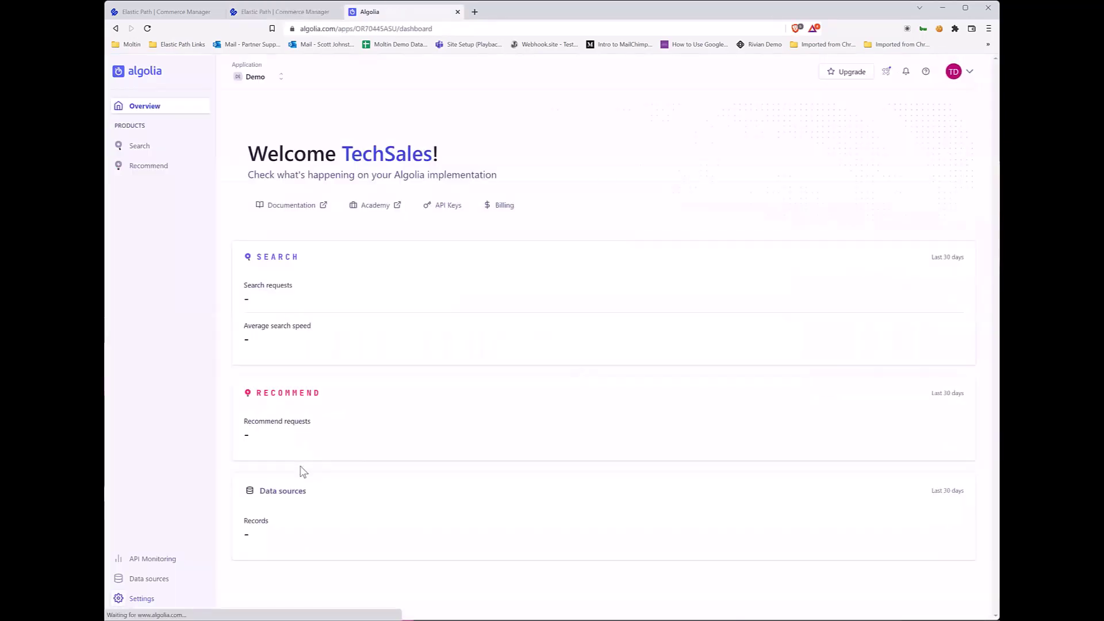
scroll(295, 500, "down", 2)
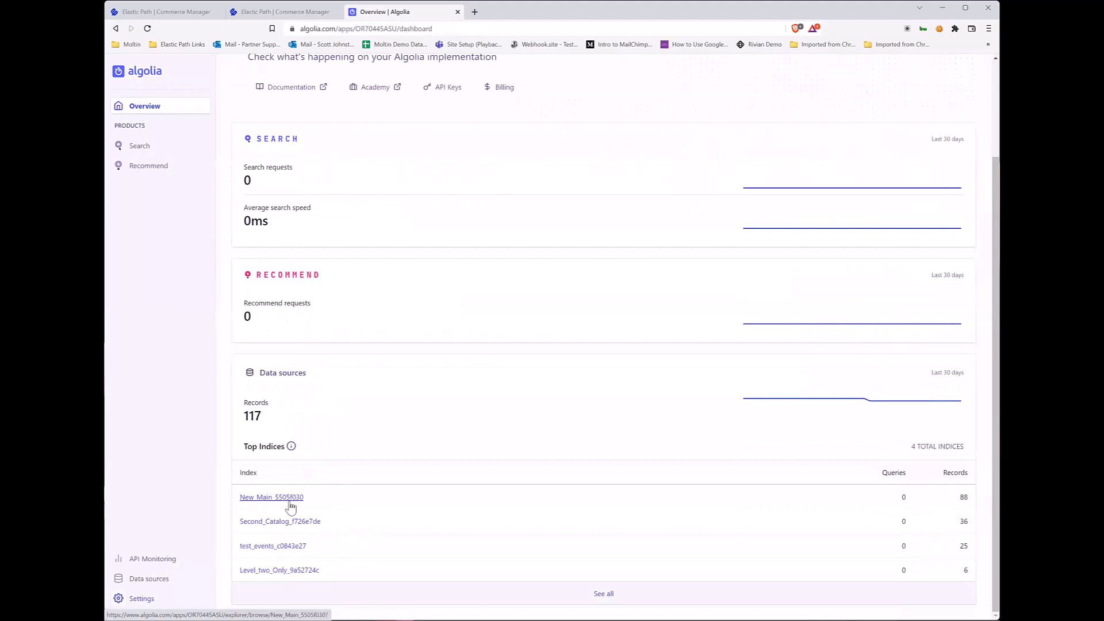
left_click(293, 498)
Expand the ep_price attribute of the first record and examine the attributes of the first two product records
scroll(558, 394, "down", 2)
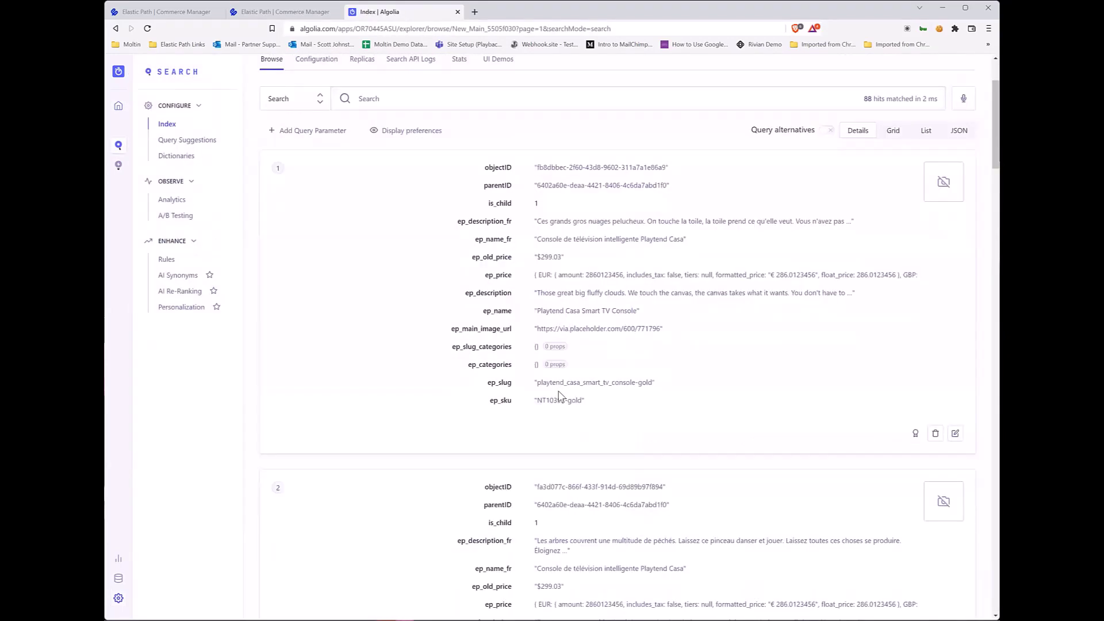
left_click(536, 276)
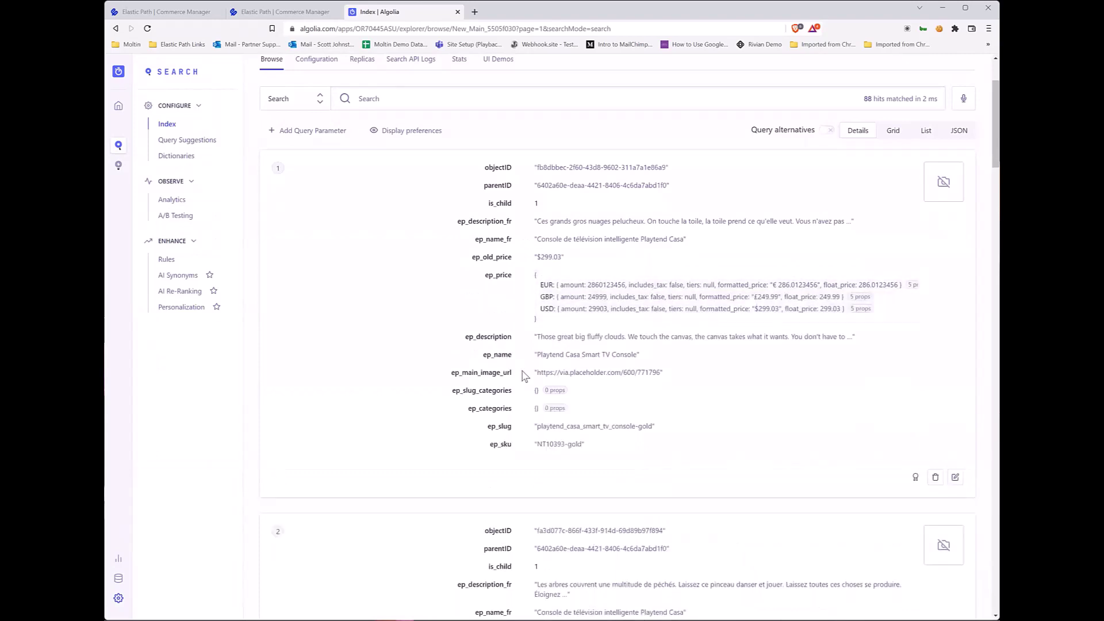
scroll(530, 374, "down", 1)
scroll(575, 262, "down", 2)
scroll(562, 321, "down", 3)
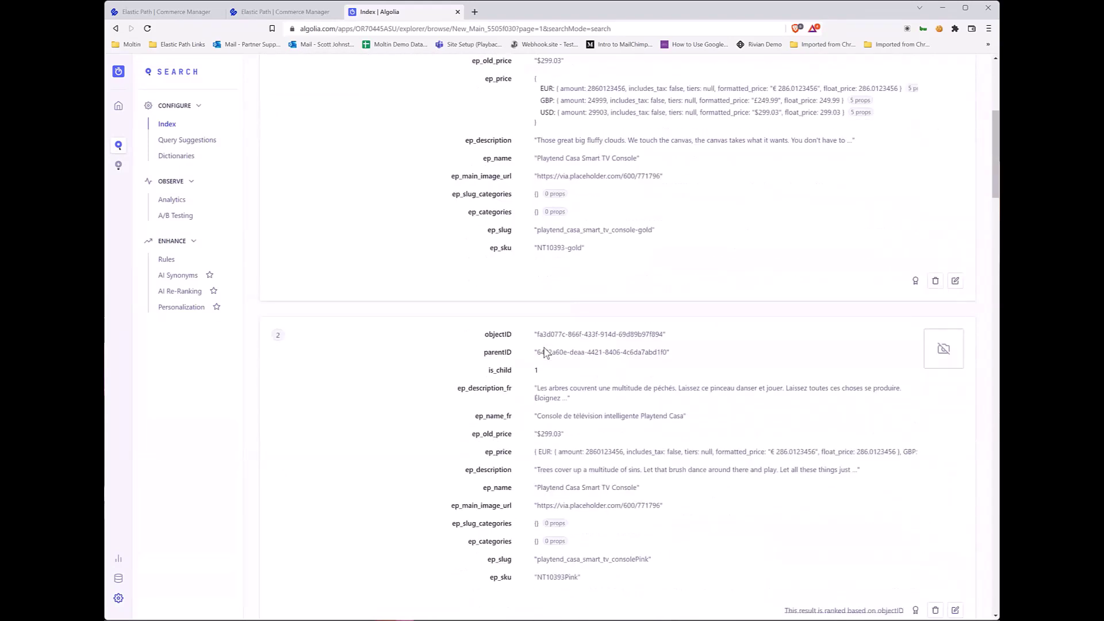